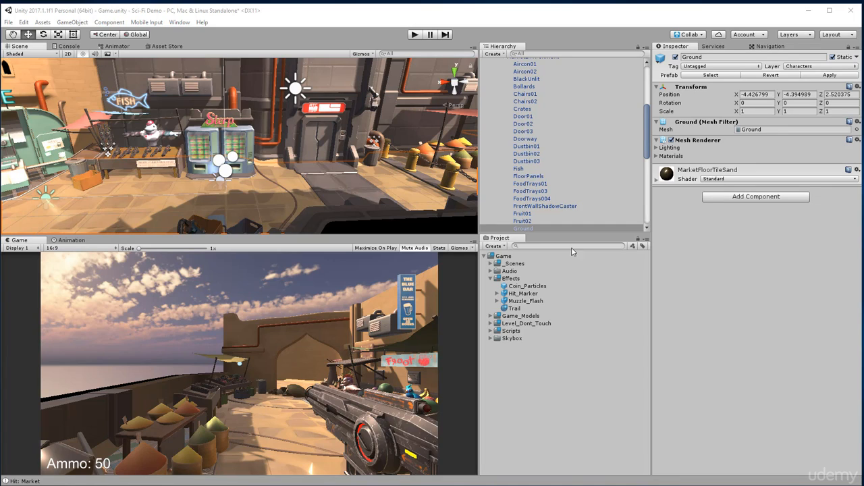
Step: Select the Coin object inside Level > Market and examine it up close in the vending machine's slot
scroll(514, 93, "up", 6)
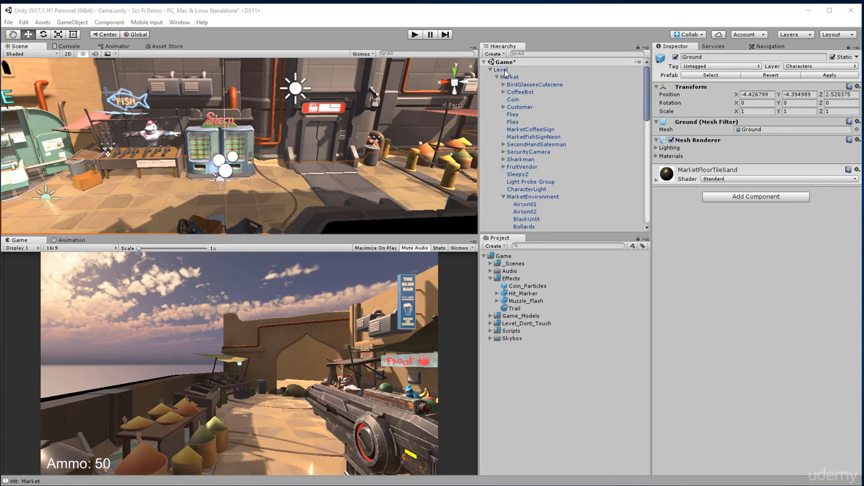
left_click(505, 71)
key("Left")
key("Right")
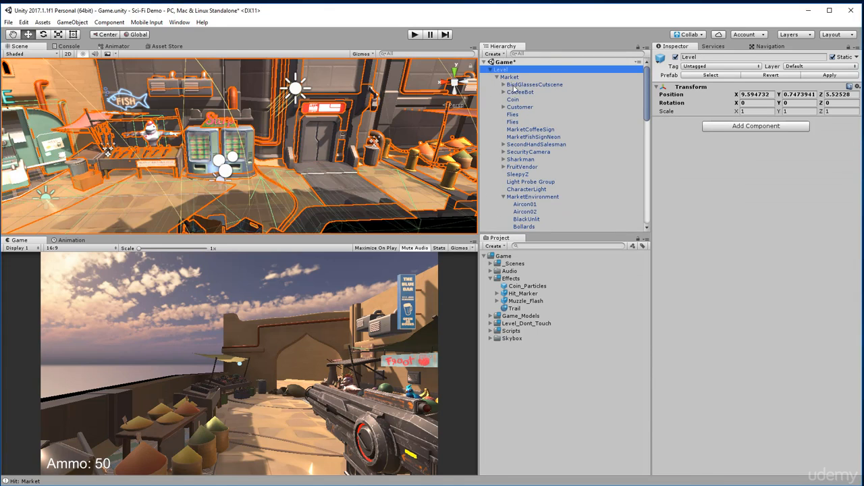
key("Down")
key("Left")
key("Right")
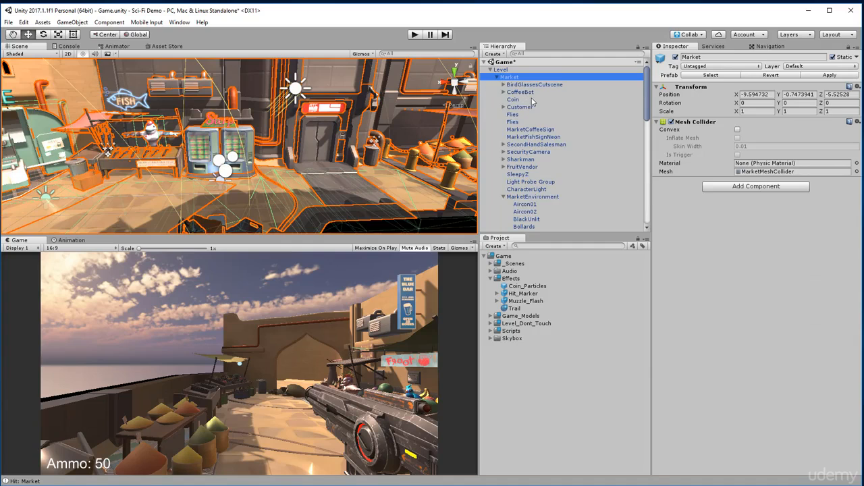
key("Down")
key("Down")
key("Down")
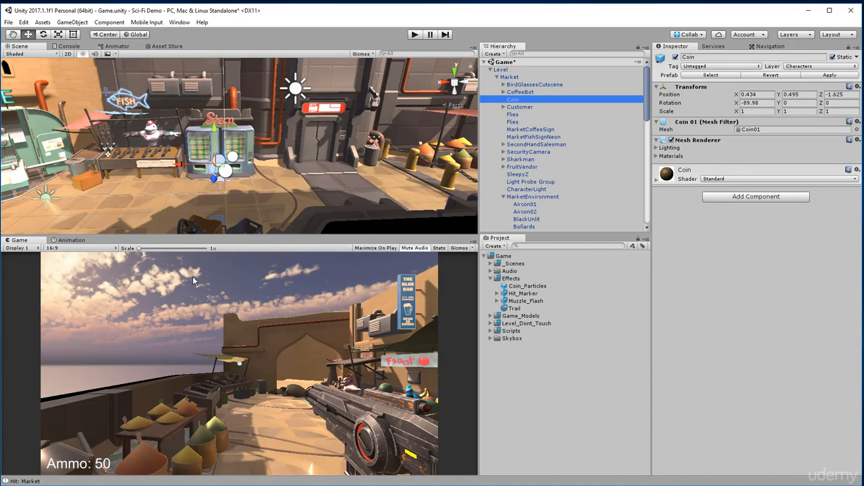
key("f")
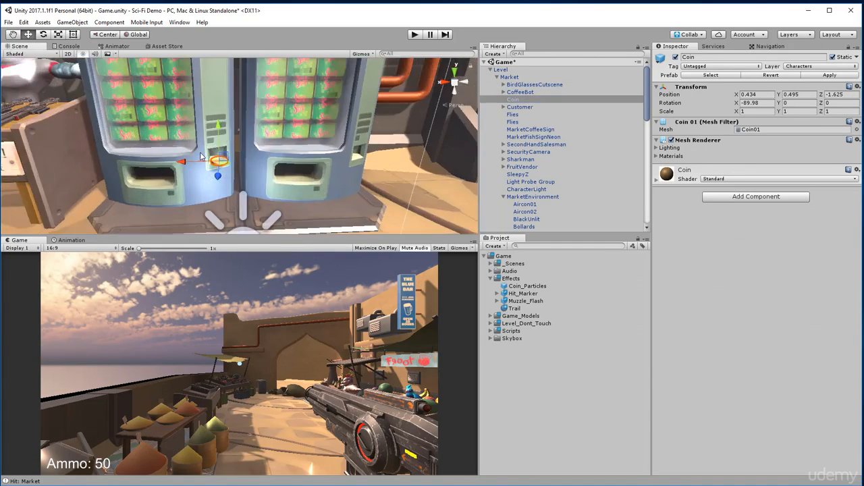
scroll(256, 119, "down", 10)
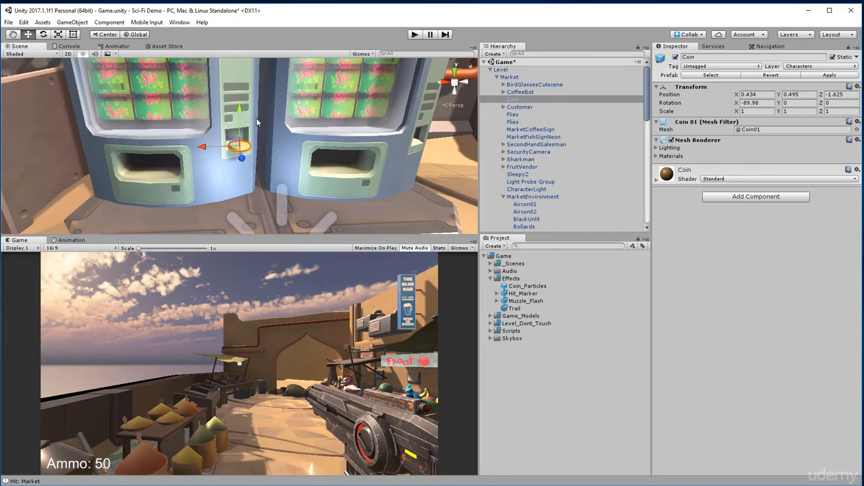
scroll(258, 121, "up", 15)
scroll(267, 122, "down", 8)
right_click_drag(267, 120, 301, 120)
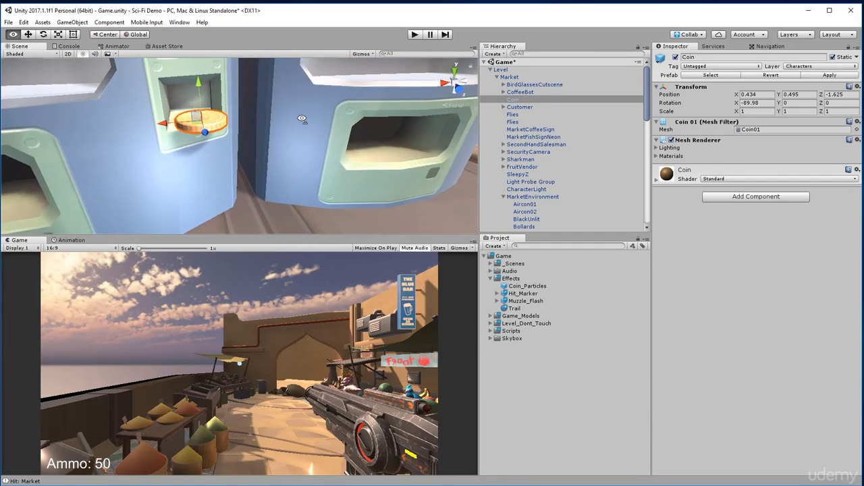
scroll(286, 117, "down", 5)
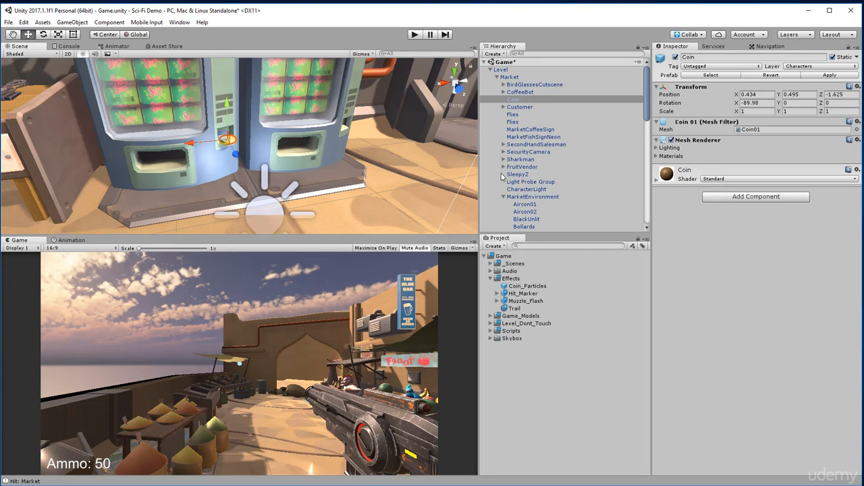
Step: Collapse the MarketEnvironment group and add a Sphere Collider component to the Coin object
left_click(509, 279)
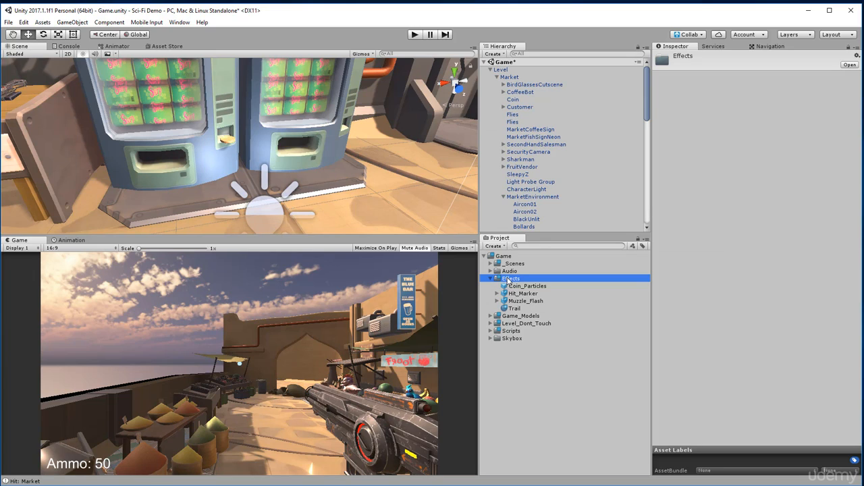
left_click(511, 78)
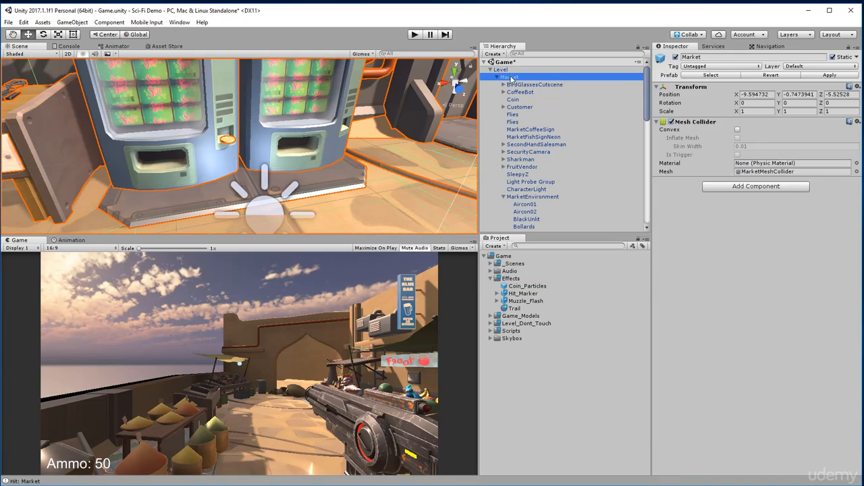
left_click(533, 196)
left_click(503, 197)
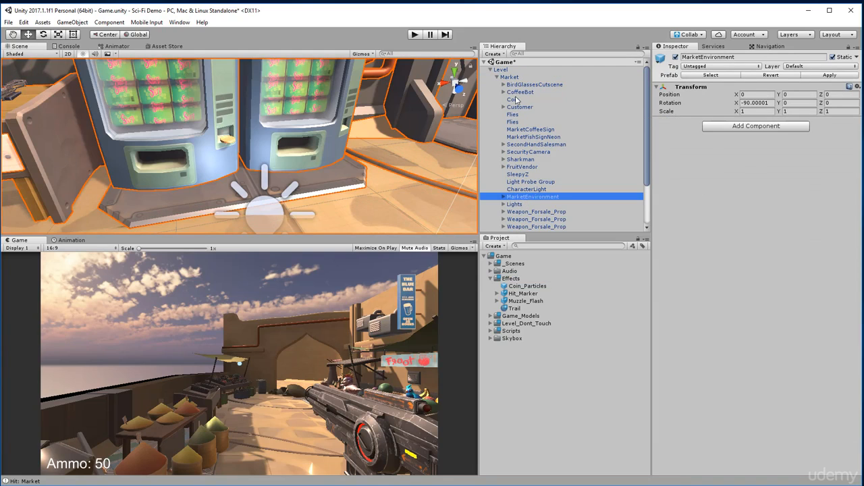
left_click(516, 100)
left_click(741, 196)
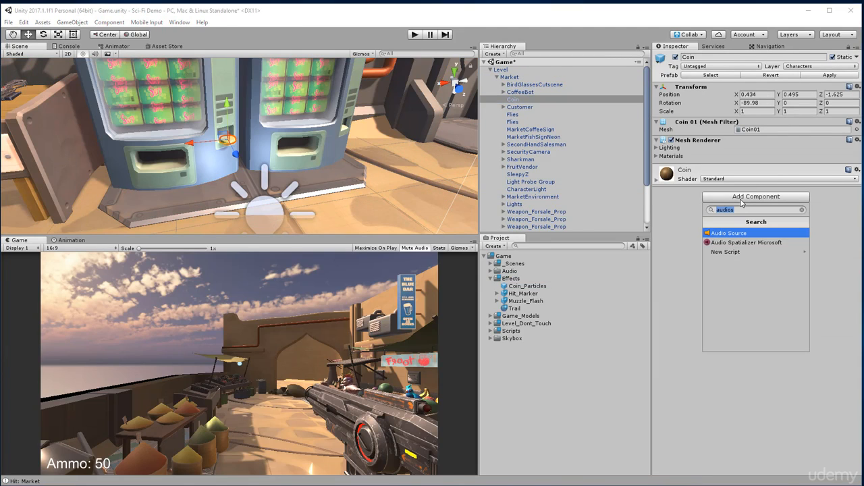
type("sphere")
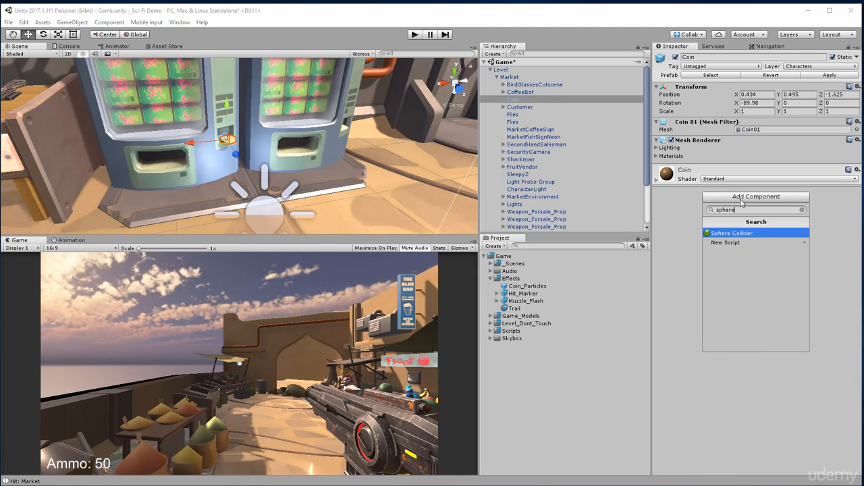
key("Return")
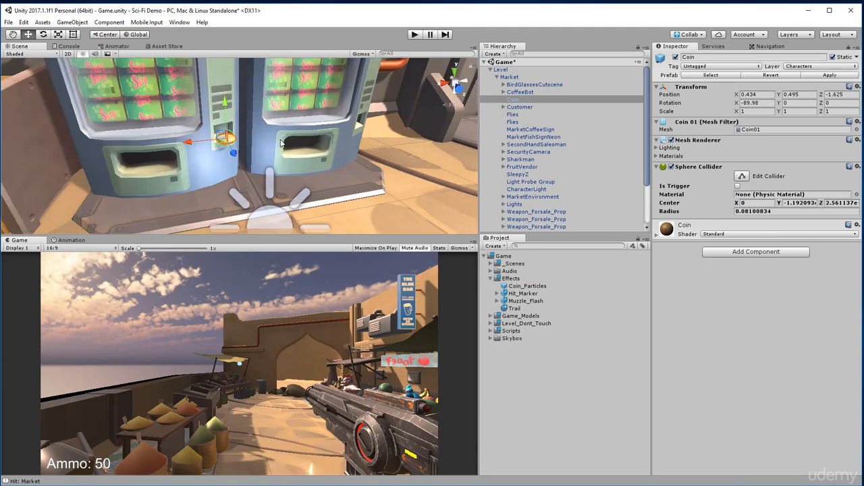
Step: Enlarge the Coin's sphere collider in the scene to a radius of about 0.69, extending out in front of the vending machines
right_click_drag(280, 142, 224, 124)
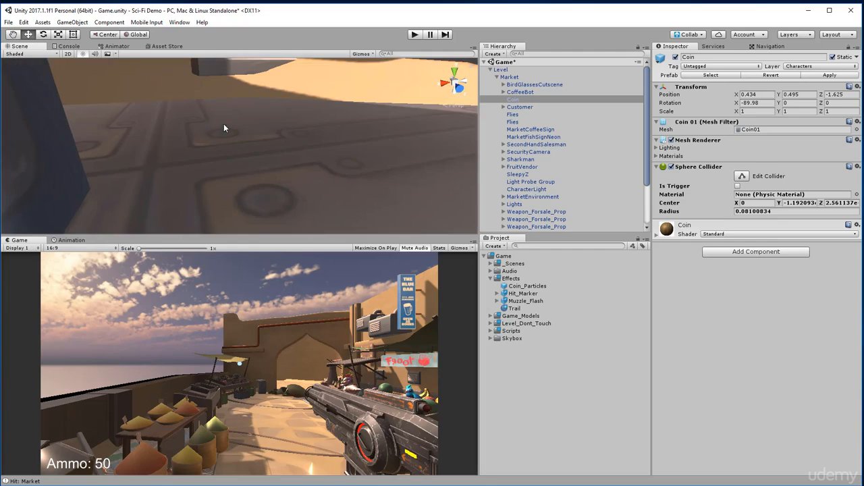
key("f")
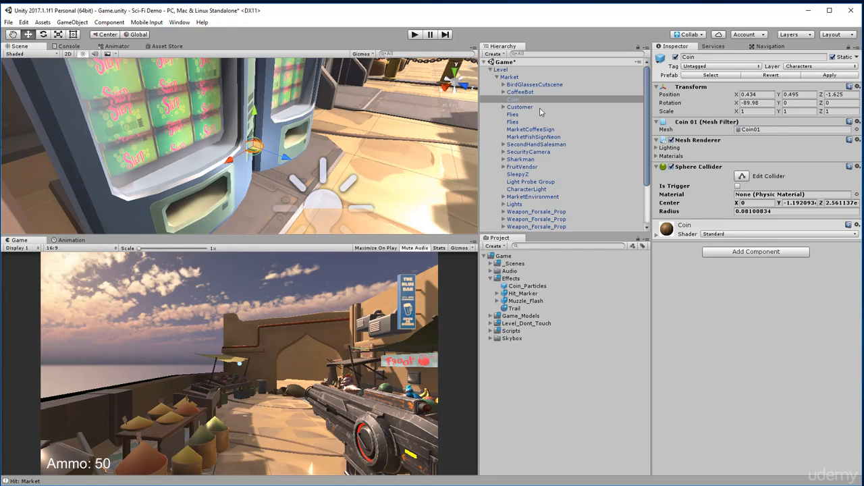
left_click(520, 107)
left_click(513, 99)
key("f")
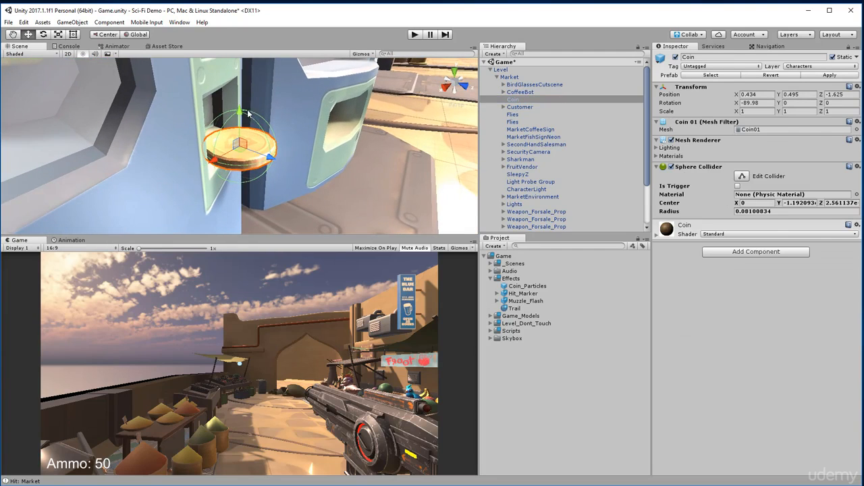
scroll(386, 134, "down", 5)
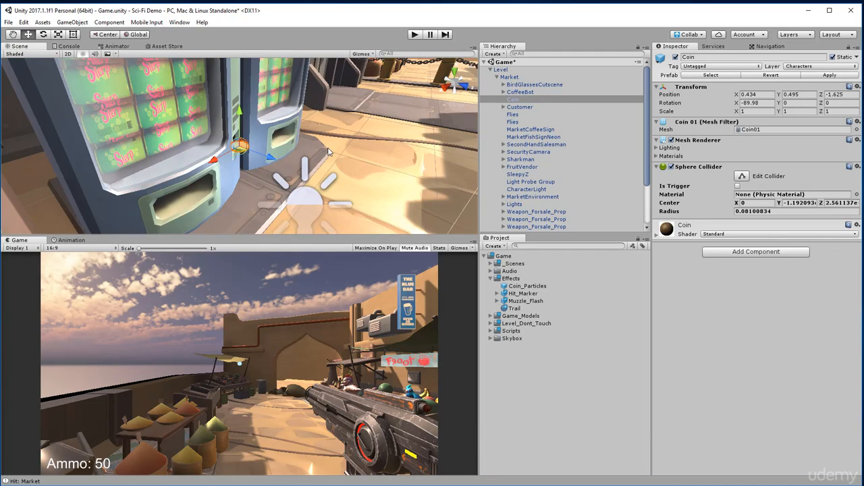
scroll(299, 160, "down", 3)
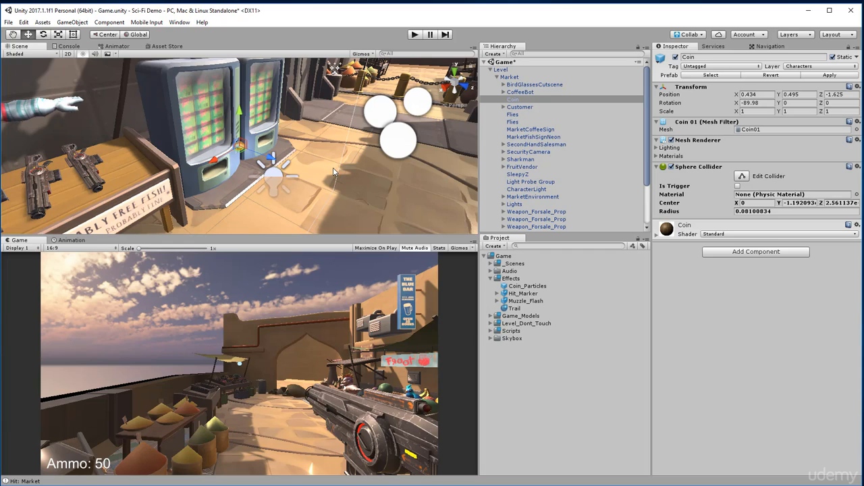
left_click(741, 177)
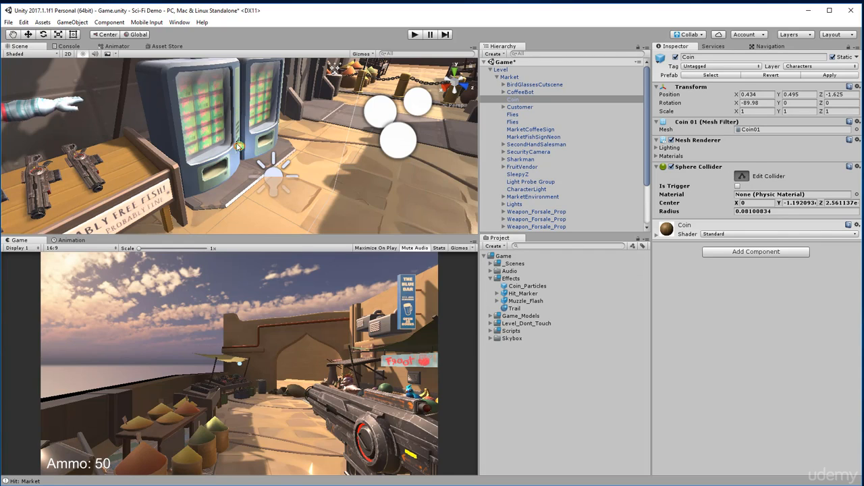
scroll(264, 148, "up", 3)
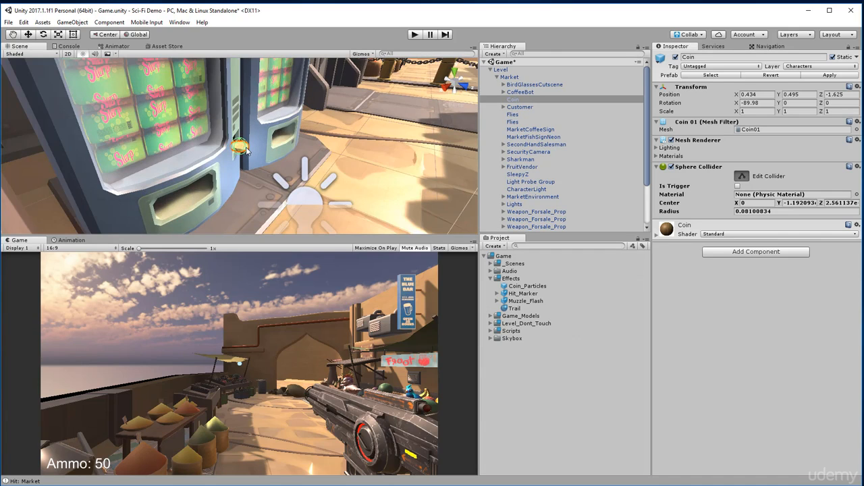
scroll(238, 150, "up", 3)
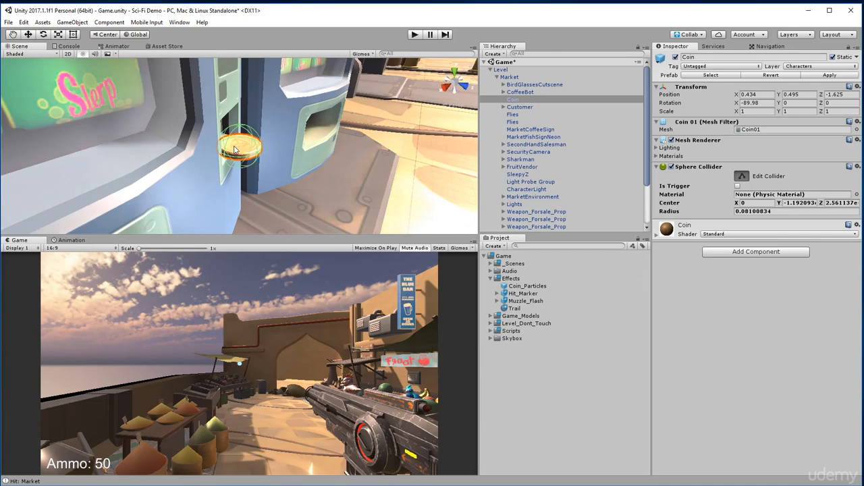
left_click_drag(257, 156, 316, 179)
scroll(297, 170, "down", 3)
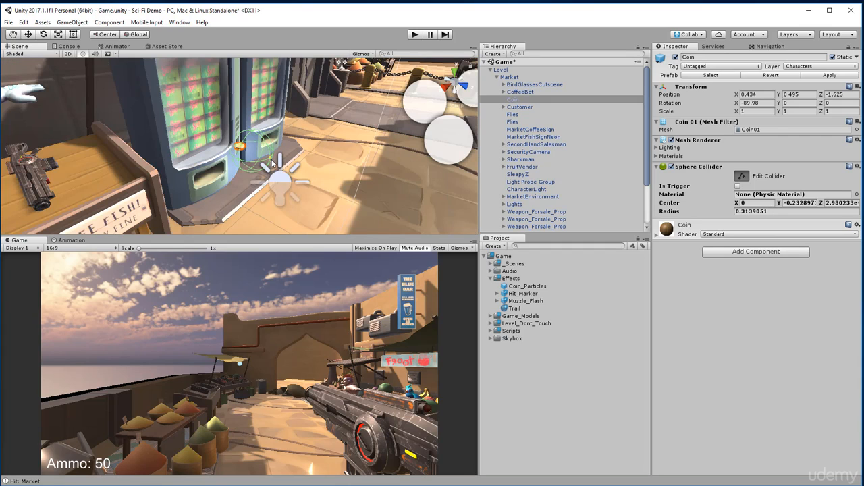
left_click_drag(269, 158, 300, 197)
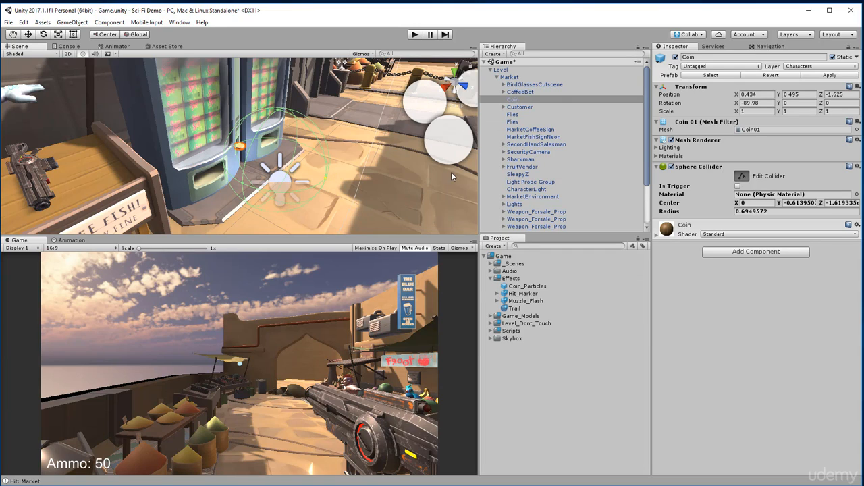
Step: Run the game with the Coin collider's Is Trigger option off and walk the player against the collider at the vending machines
left_click(737, 185)
left_click(738, 186)
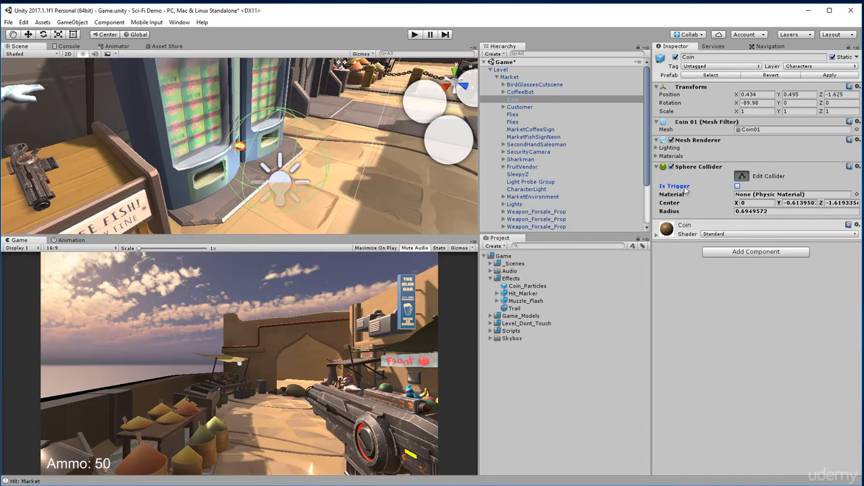
left_click(414, 34)
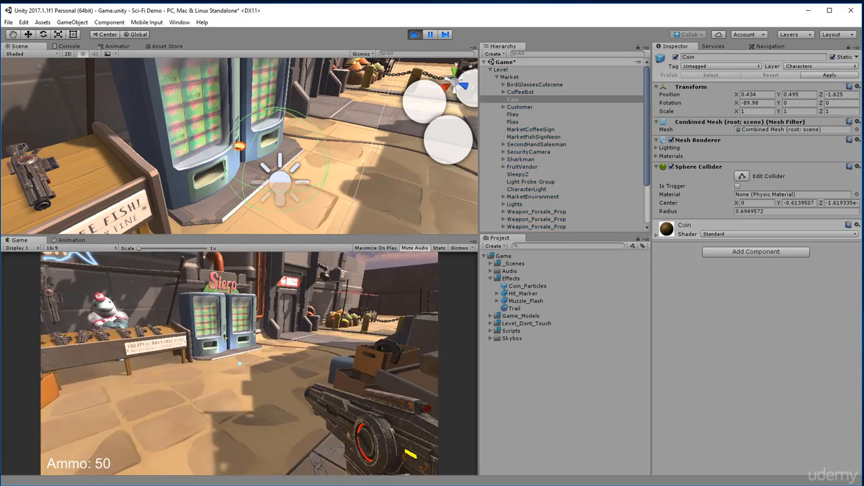
key("w")
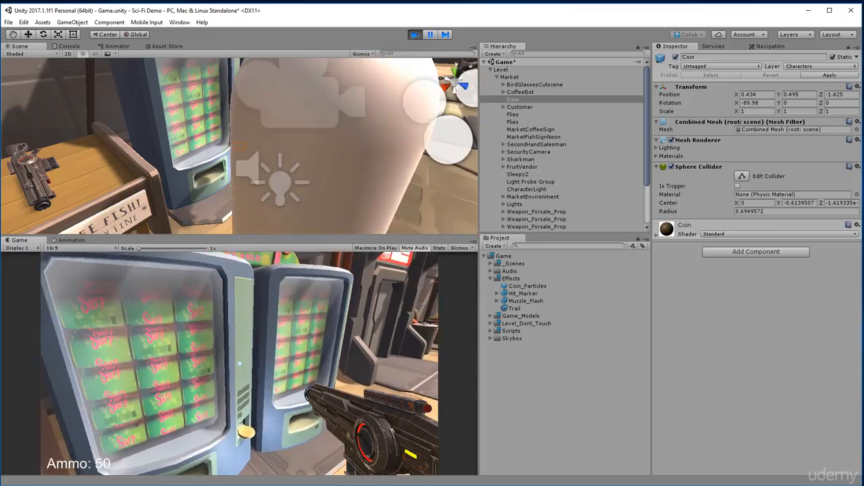
key("s")
key("d")
key("w")
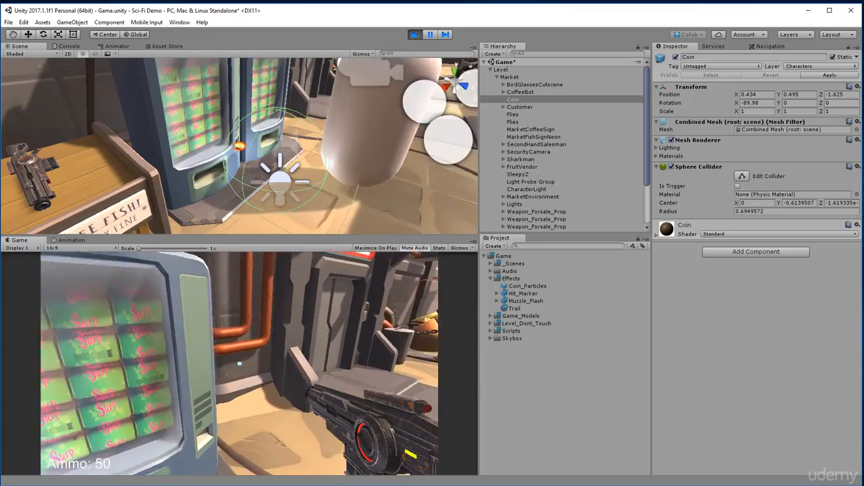
key("s")
key("a")
key("d")
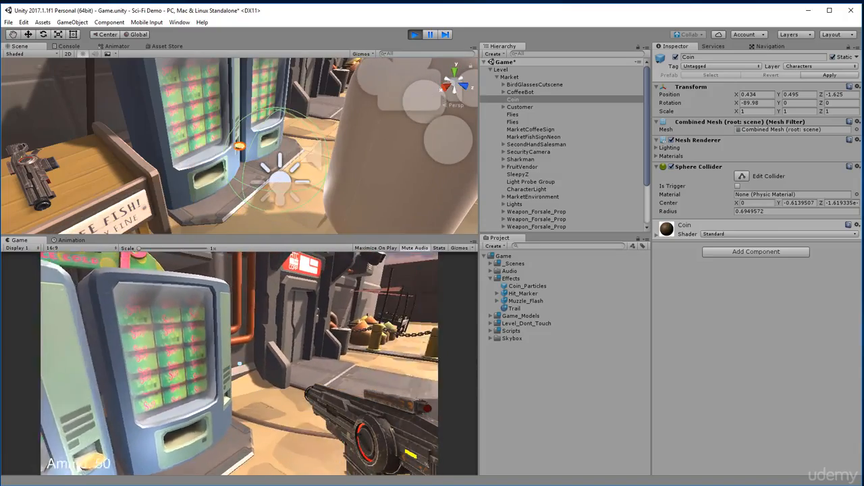
Step: Turn on Is Trigger for the Coin's sphere collider while the game runs, and walk the player into its area up to the coin
key("Escape")
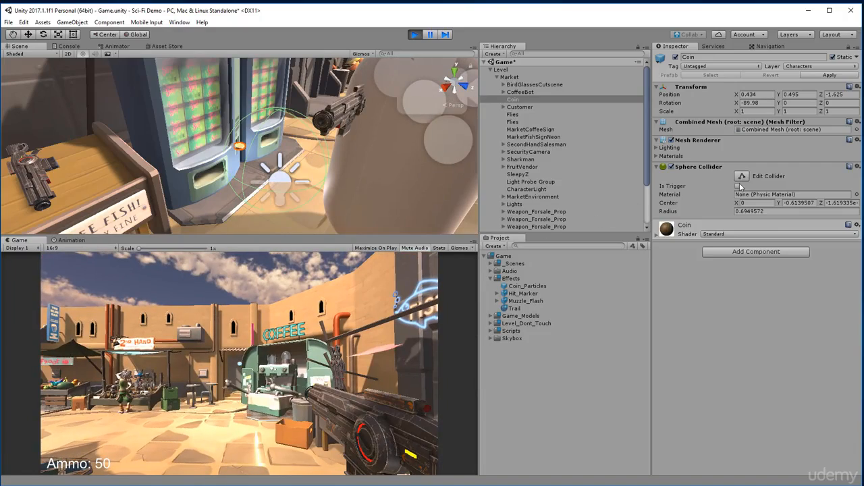
left_click(738, 186)
left_click(304, 383)
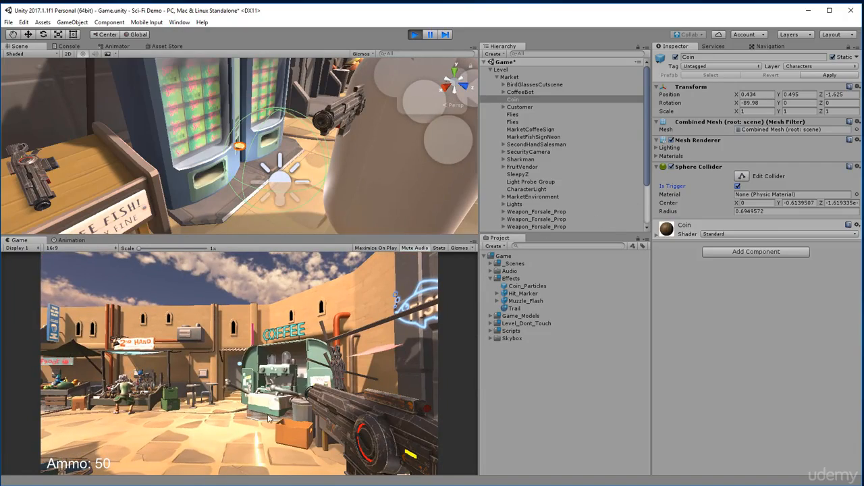
left_click(273, 372)
key("w")
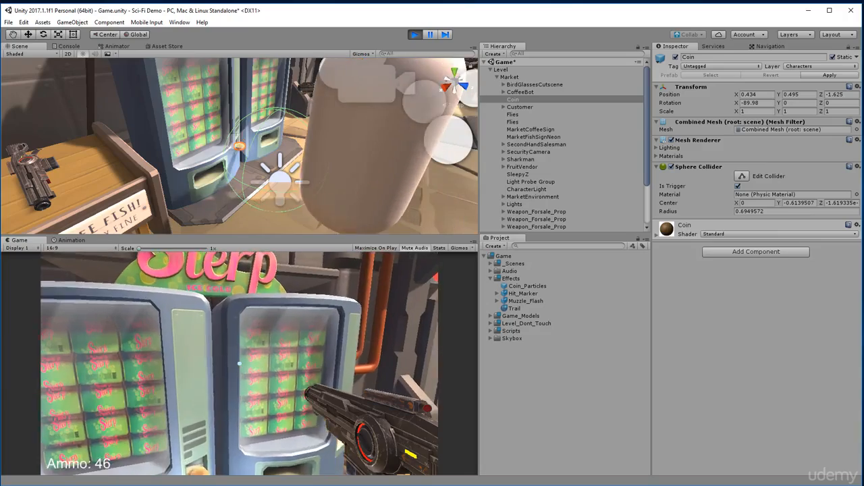
key("s")
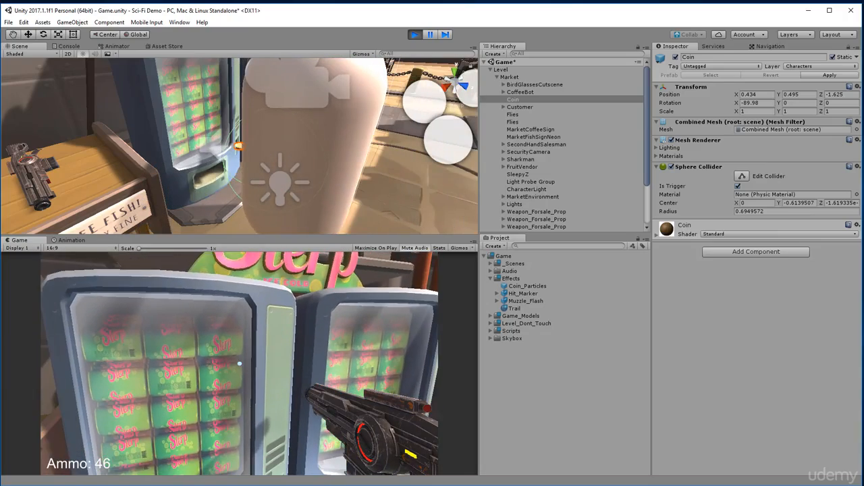
key("w")
key("w")
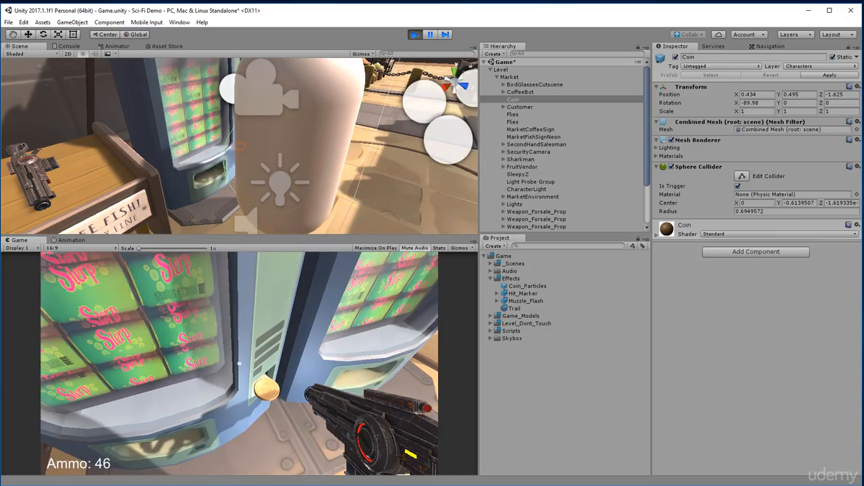
key("w")
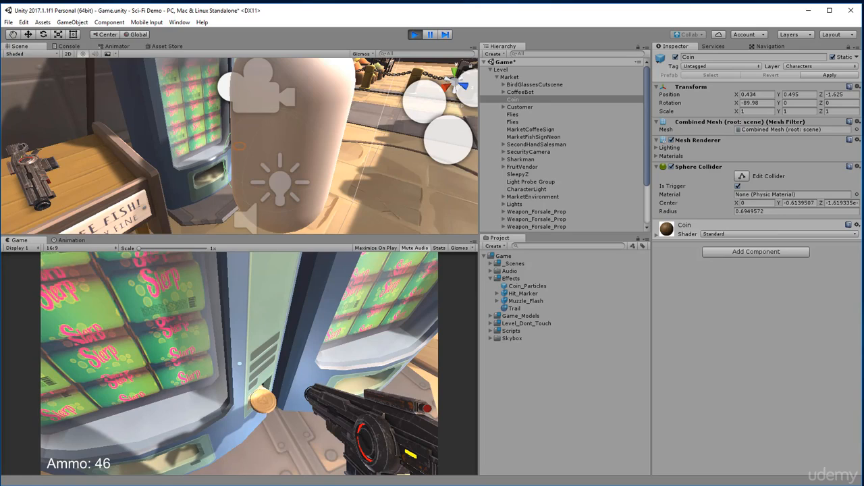
Step: Stop the running game and add a Rigidbody component to the Coin object
key("Escape")
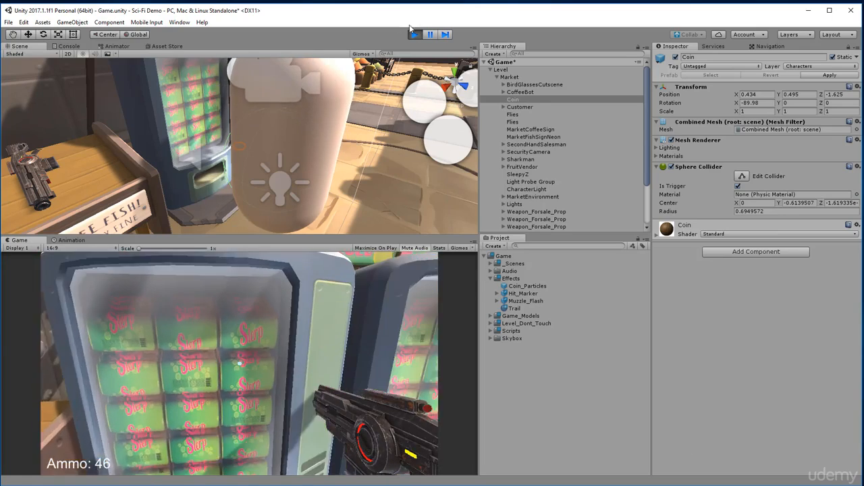
left_click(414, 34)
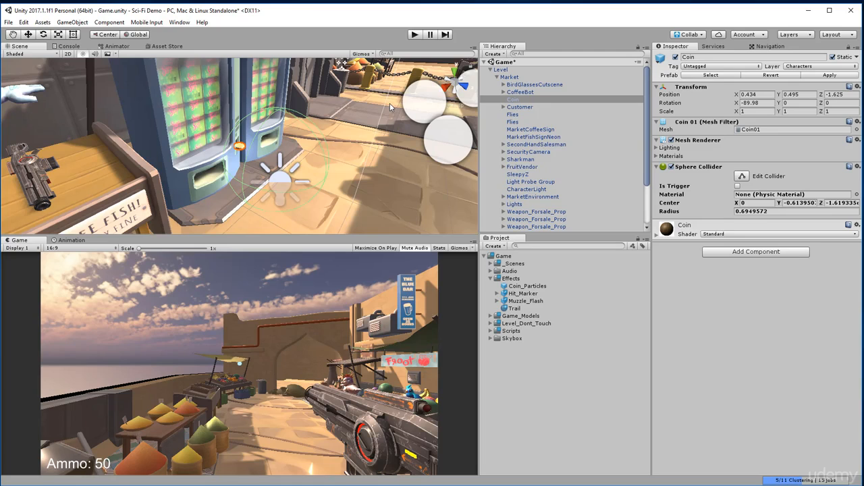
left_click(722, 253)
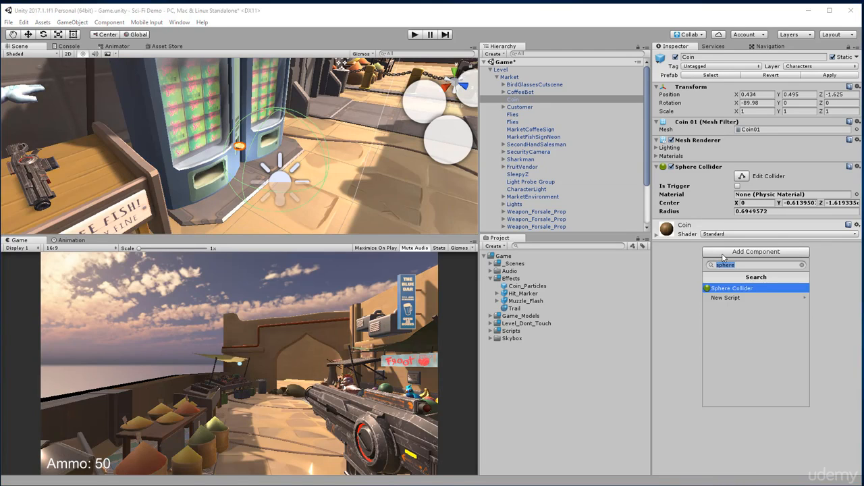
key("BackSpace")
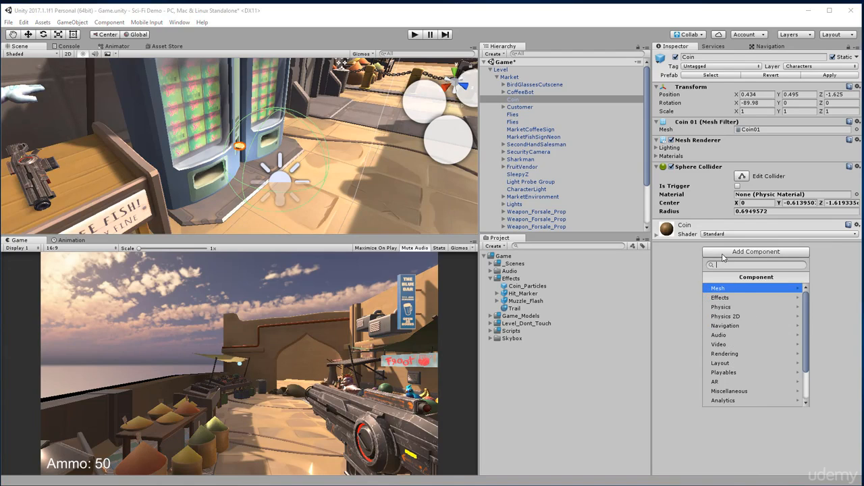
type("rigi")
key("Return")
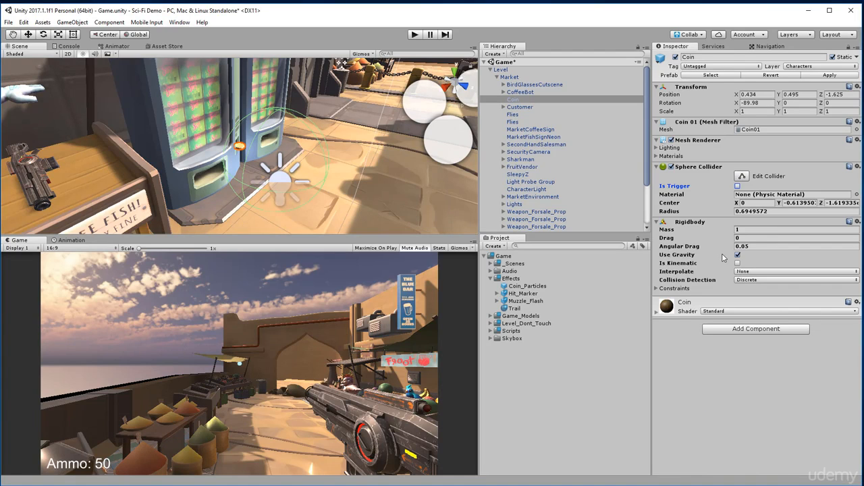
Step: Turn off Use Gravity on the Coin's Rigidbody and save the scene
left_click(738, 256)
key("ctrl+s")
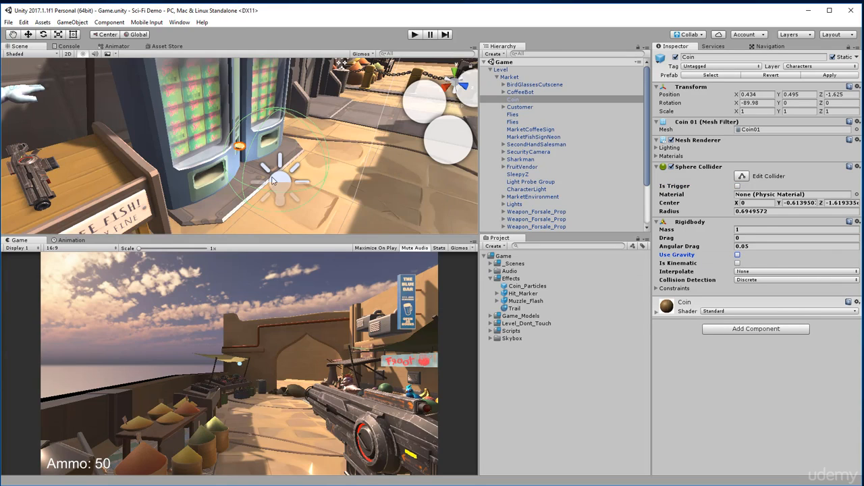